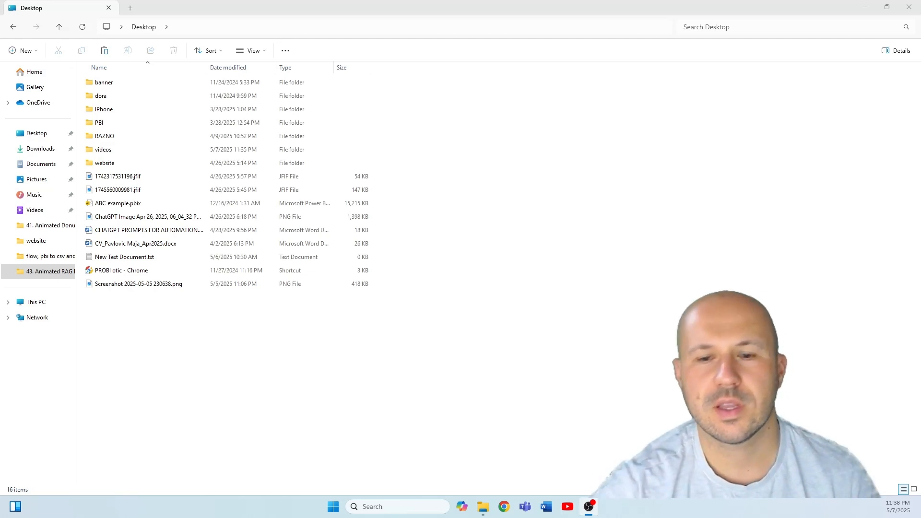
# Step: Launch Power BI Desktop and start a blank report
pyautogui.click(398, 507)
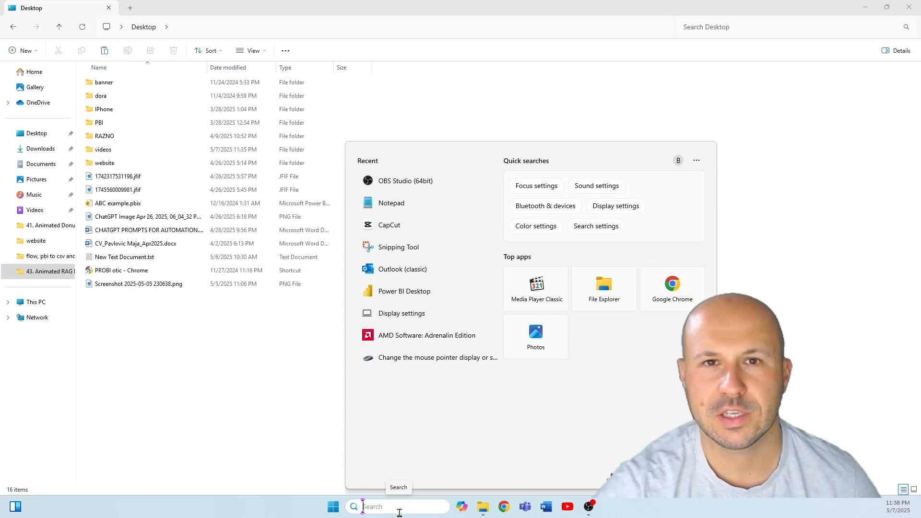
pyautogui.click(417, 296)
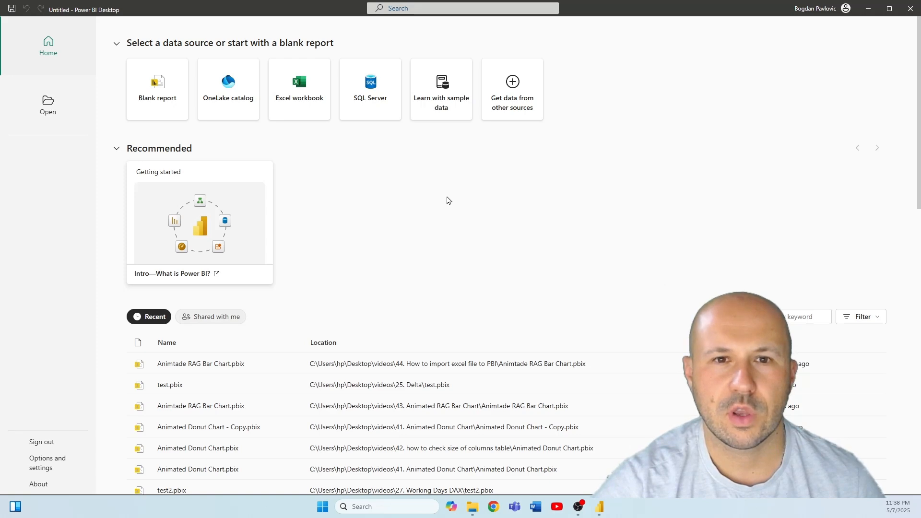
pyautogui.click(150, 83)
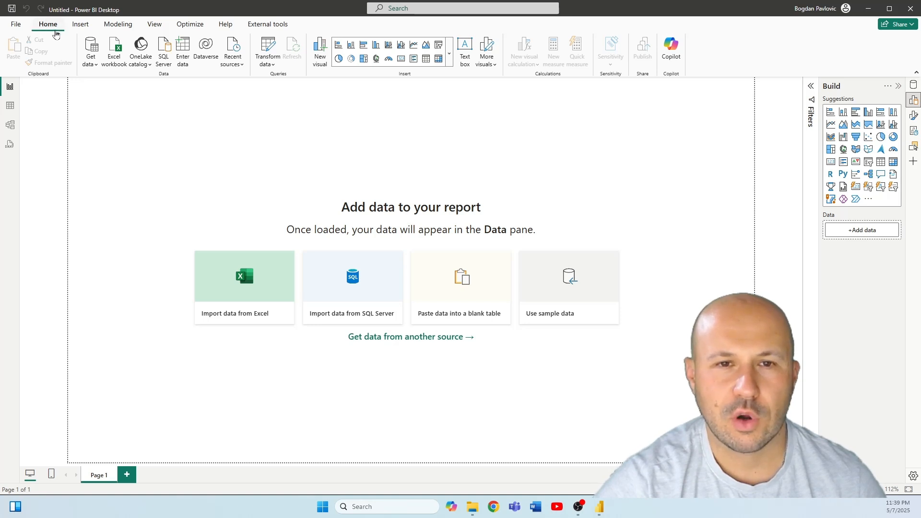
# Step: Connect to the Excel workbook Financial Sample.xlsx in the PBI folder on the Desktop as the data source
pyautogui.click(95, 66)
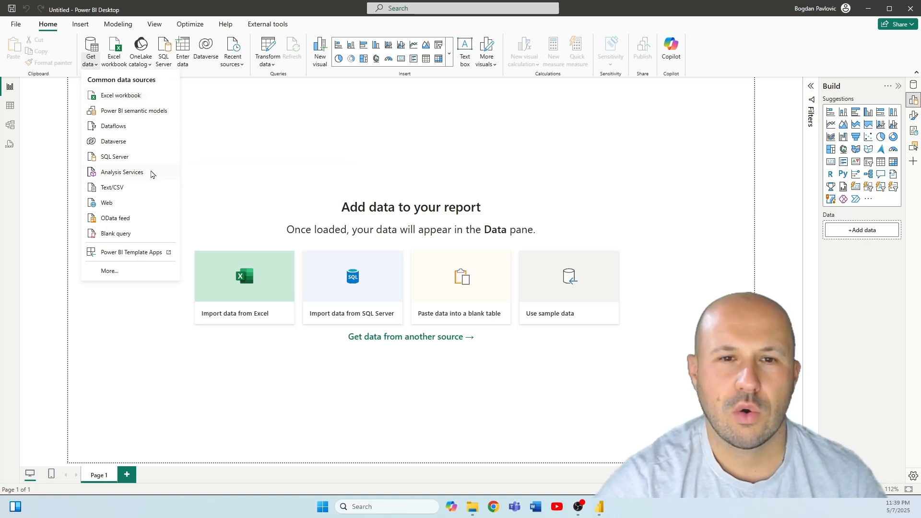
pyautogui.click(221, 165)
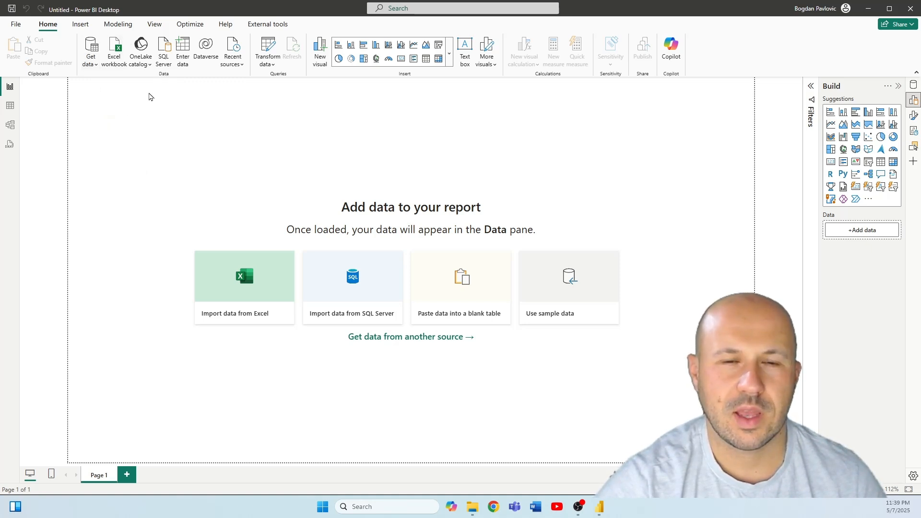
pyautogui.click(114, 40)
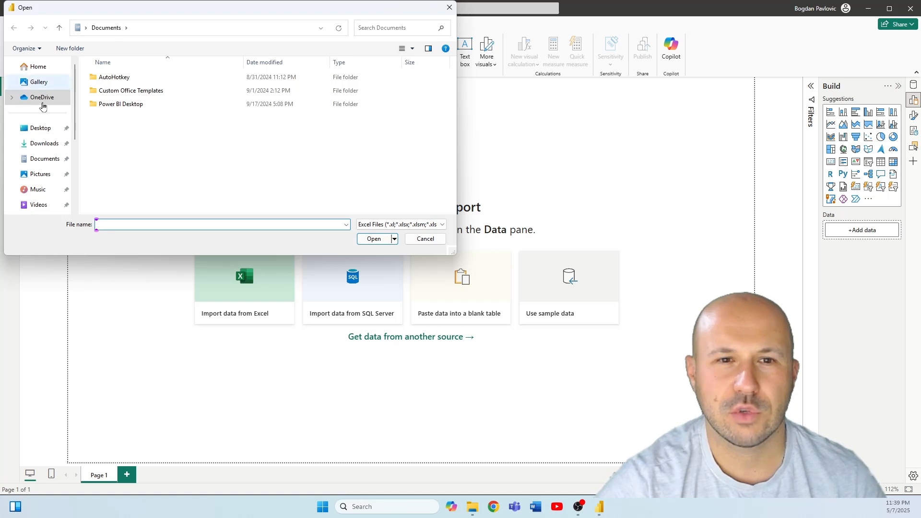
pyautogui.click(40, 129)
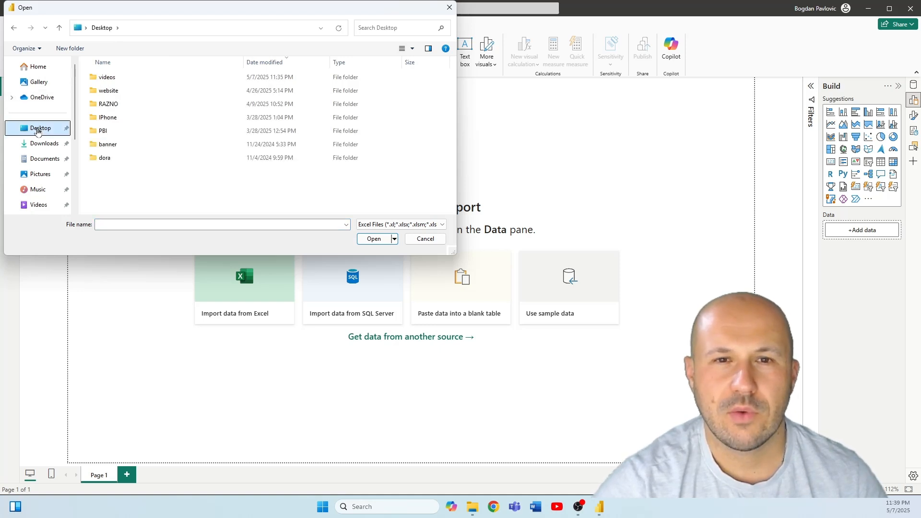
pyautogui.doubleClick(96, 133)
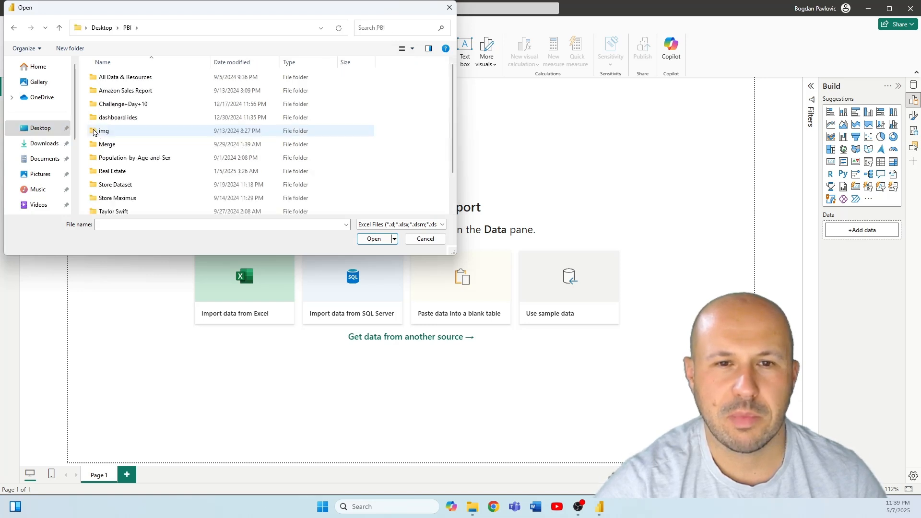
pyautogui.scroll(-1, 120, 125)
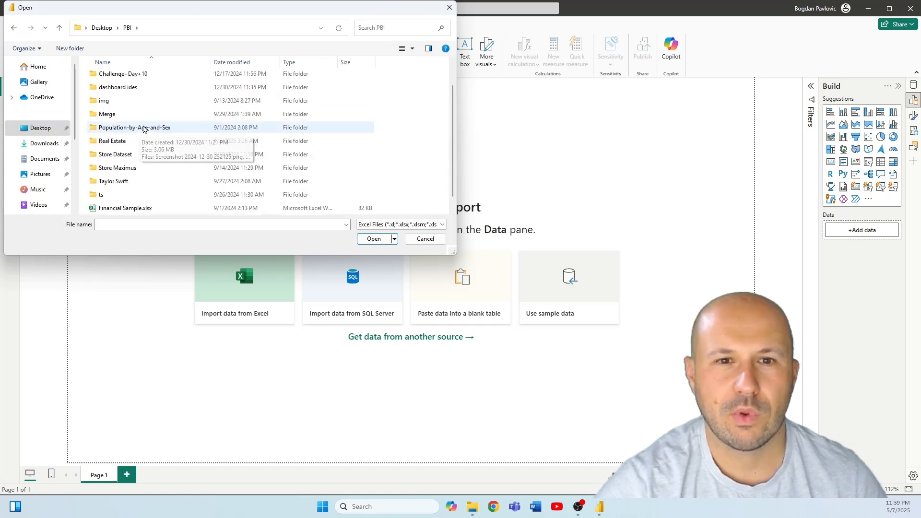
pyautogui.click(120, 208)
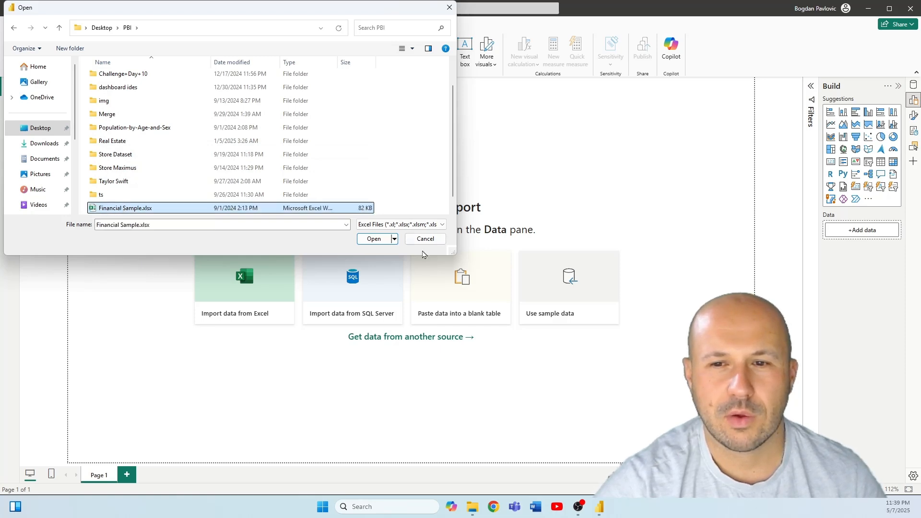
pyautogui.click(373, 239)
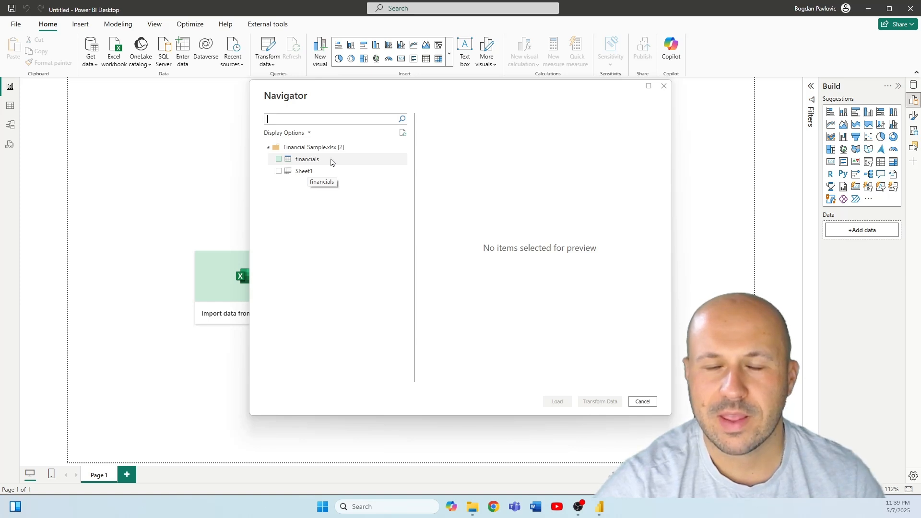
# Step: Preview the columns of the financials table, leaving it unselected for import
pyautogui.click(297, 162)
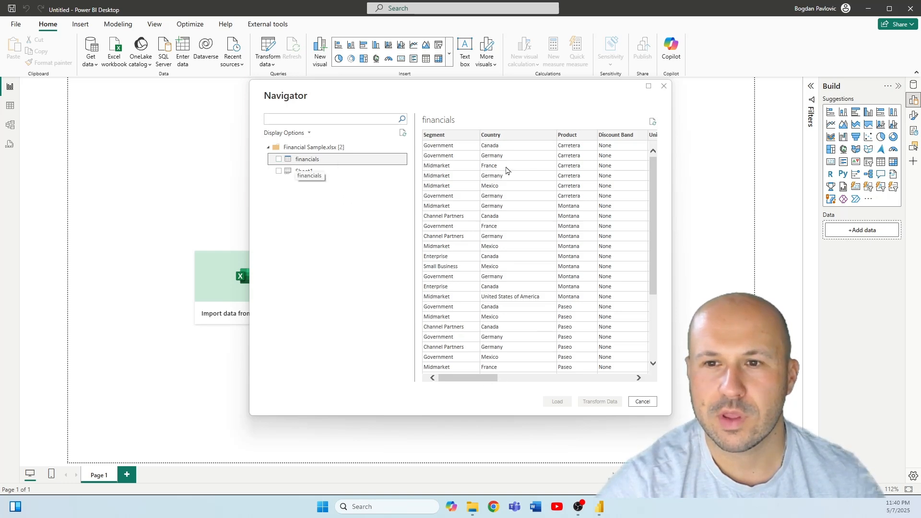
pyautogui.moveTo(470, 382); pyautogui.dragTo(410, 376)
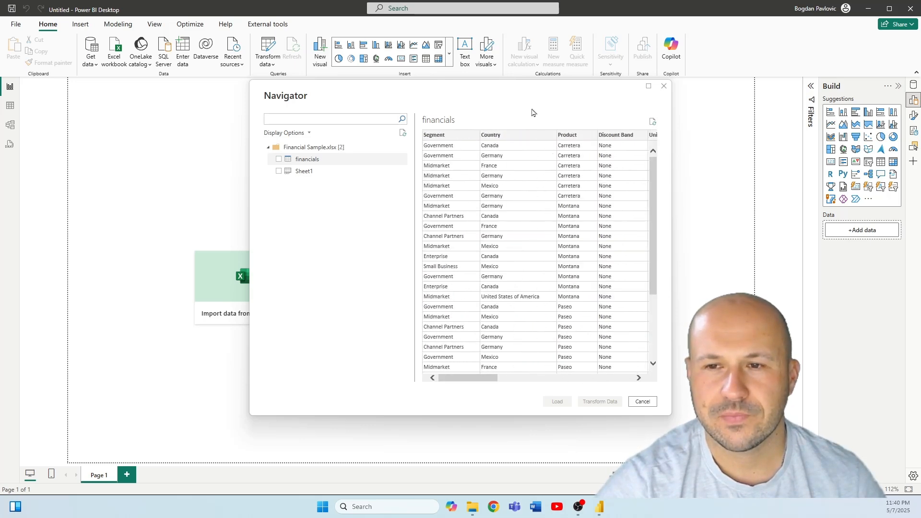
pyautogui.click(280, 161)
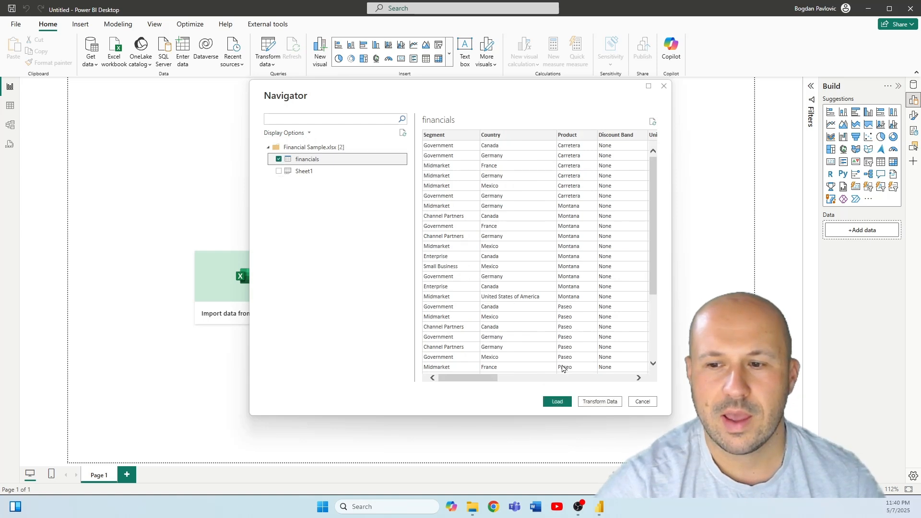
pyautogui.click(279, 160)
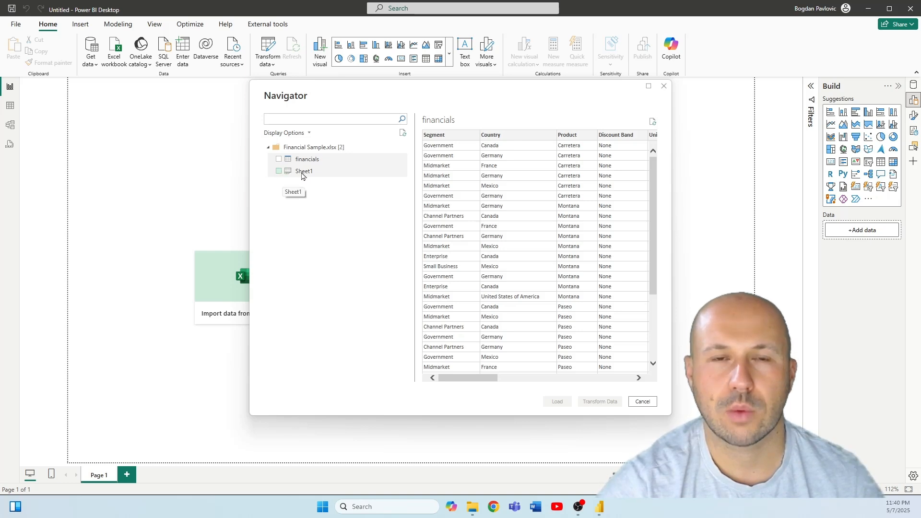
# Step: Preview Sheet1, select it for import and open it in Power Query Editor for transformation
pyautogui.click(302, 176)
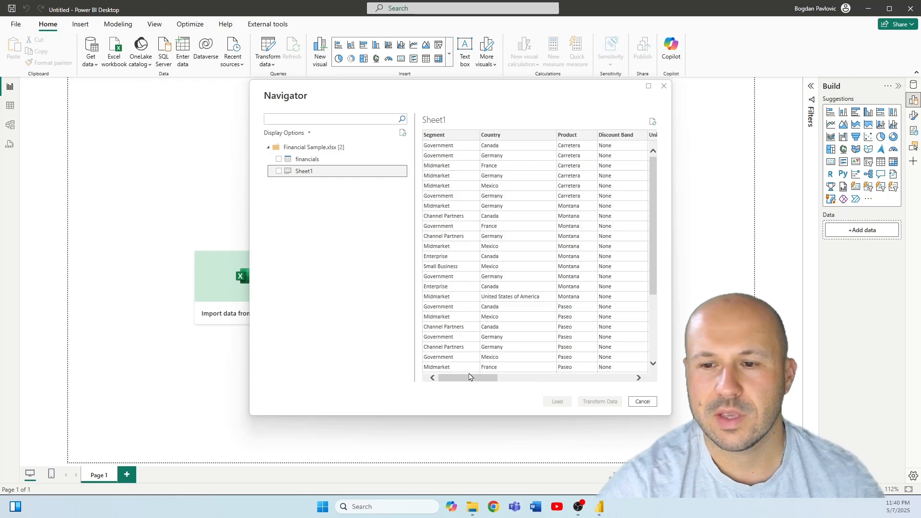
pyautogui.moveTo(470, 379); pyautogui.dragTo(437, 355)
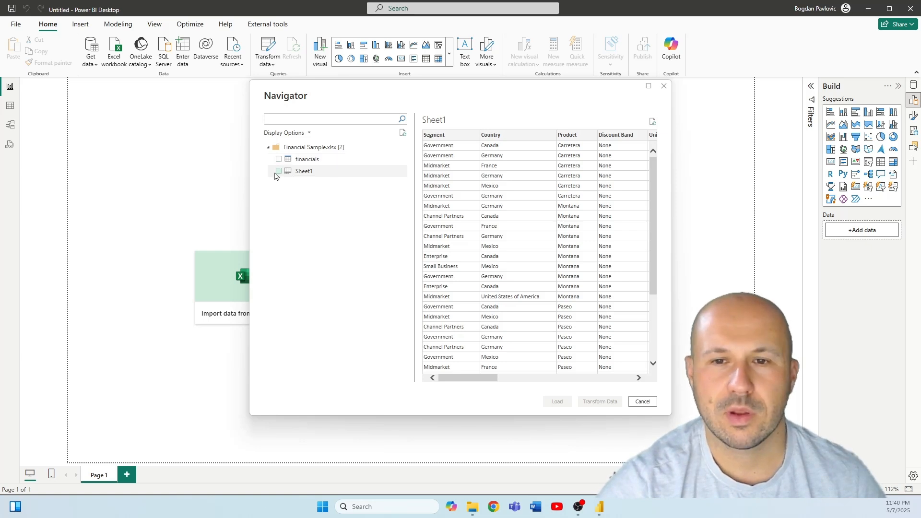
pyautogui.click(303, 174)
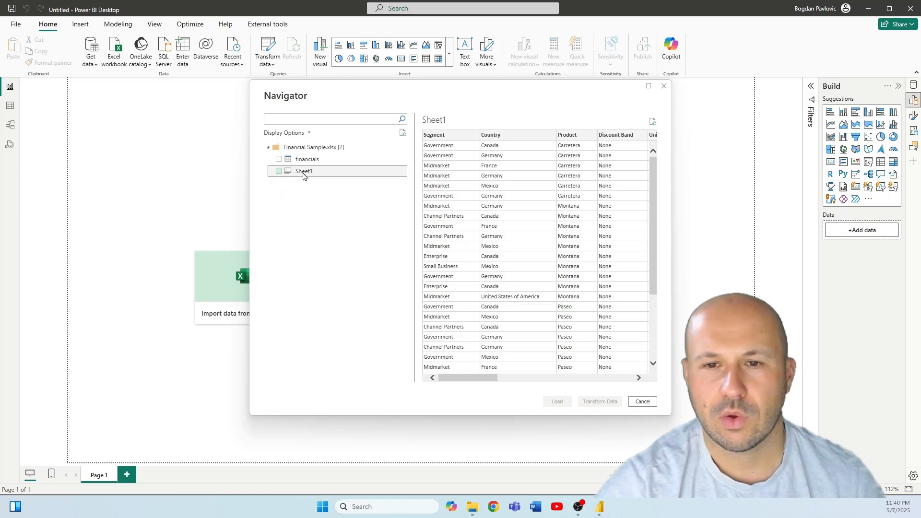
pyautogui.click(279, 172)
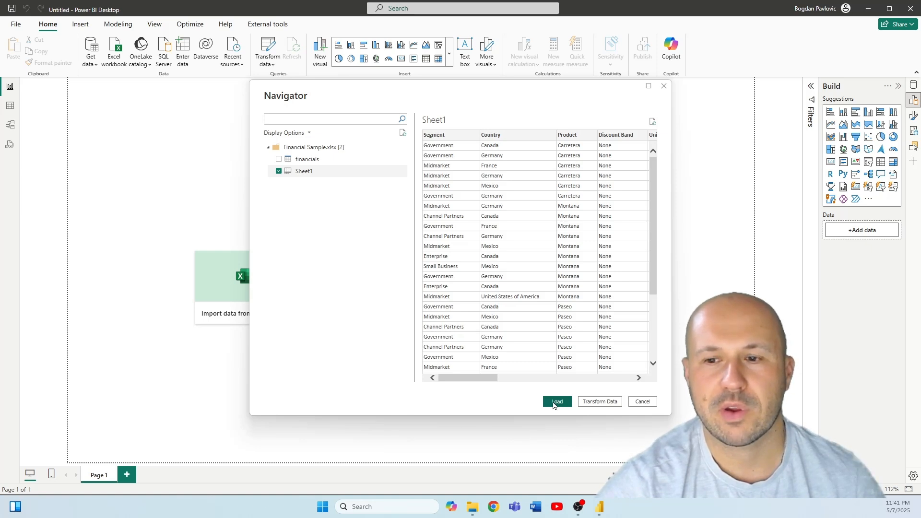
pyautogui.click(597, 402)
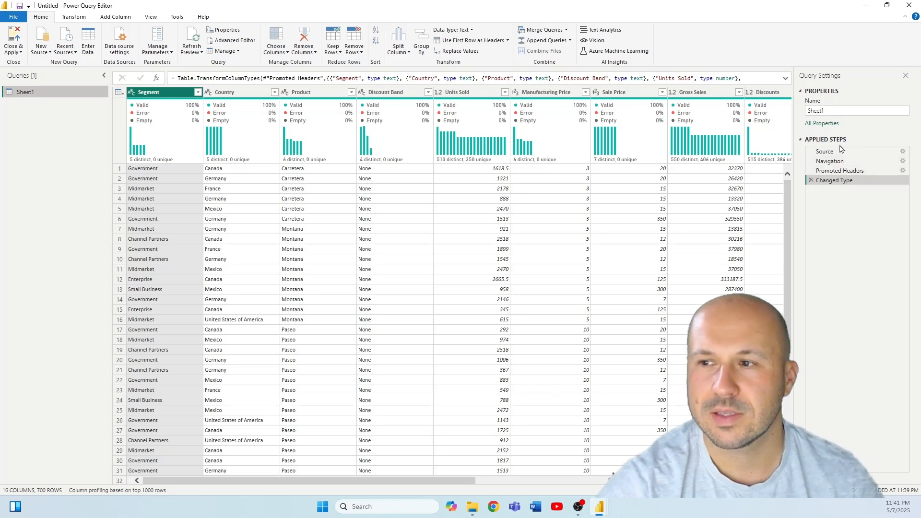
# Step: Review the Sheet1 query's Source, Promoted Headers and Changed Type steps, including the source file settings
pyautogui.click(826, 152)
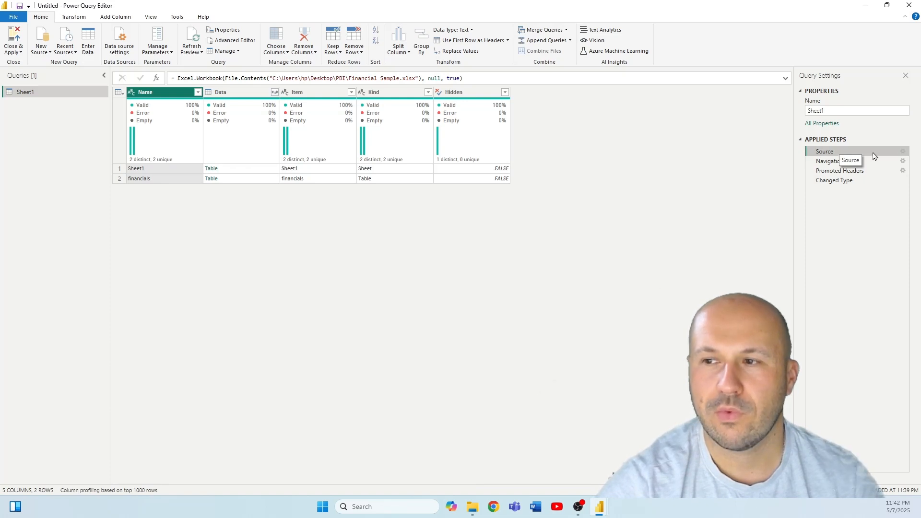
pyautogui.click(903, 153)
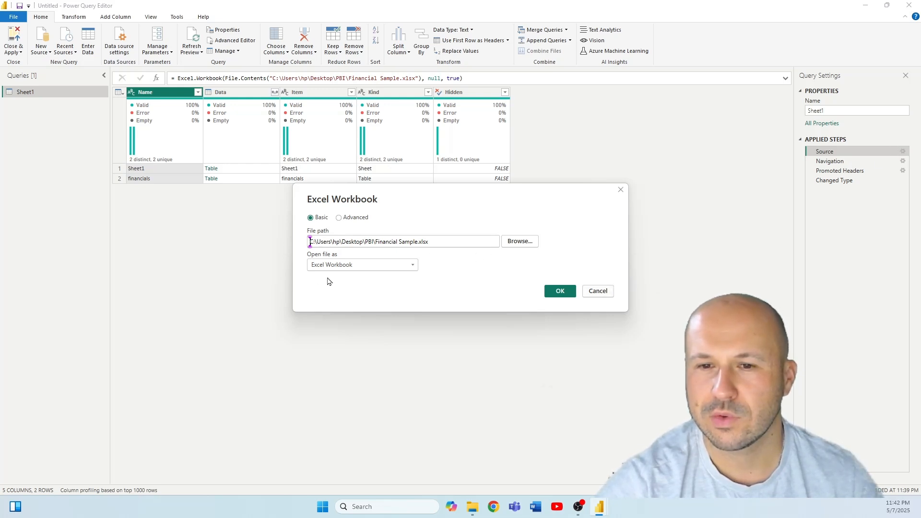
pyautogui.click(602, 292)
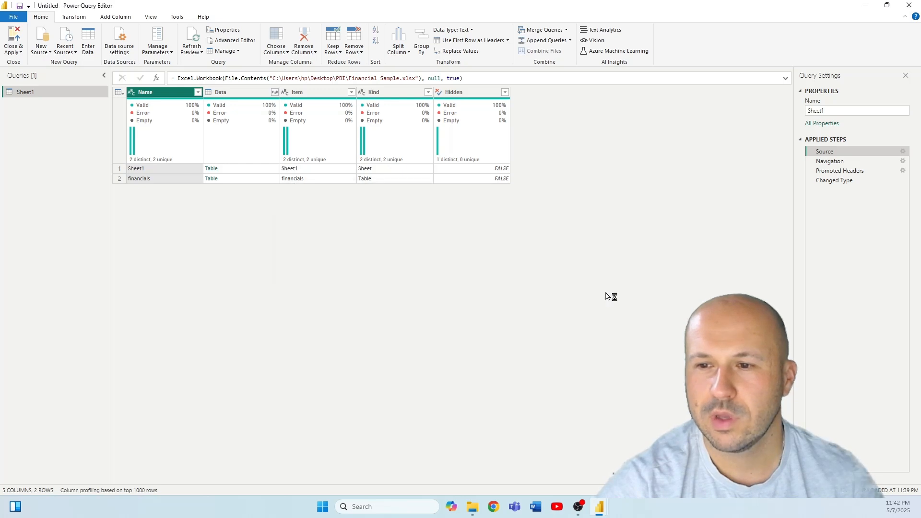
pyautogui.click(857, 174)
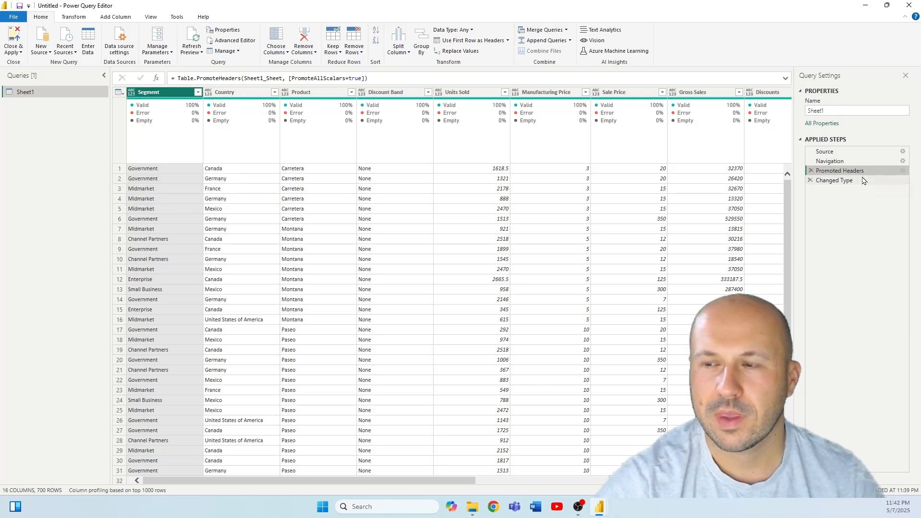
pyautogui.click(832, 180)
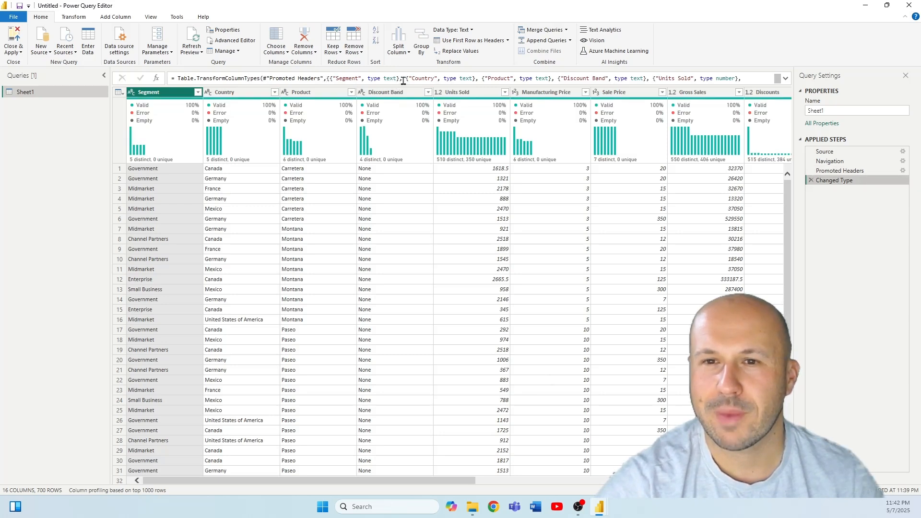
pyautogui.moveTo(229, 114)
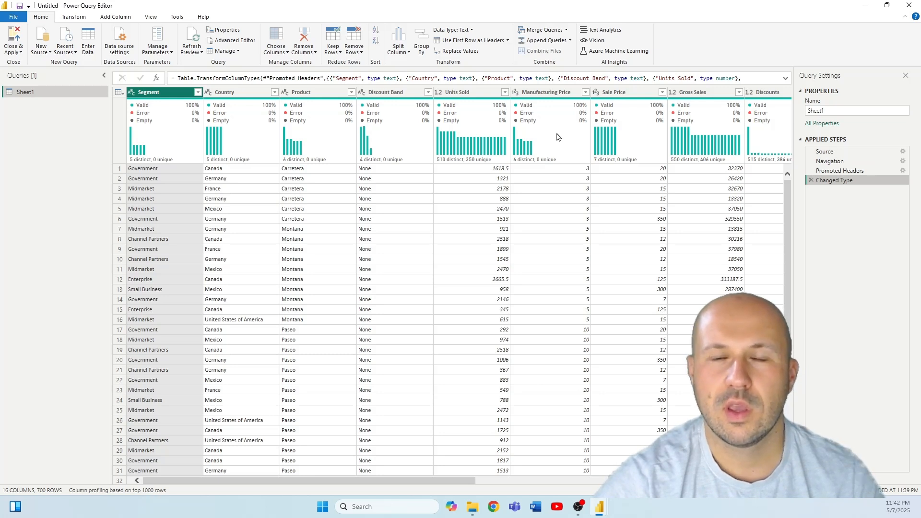
pyautogui.moveTo(569, 135)
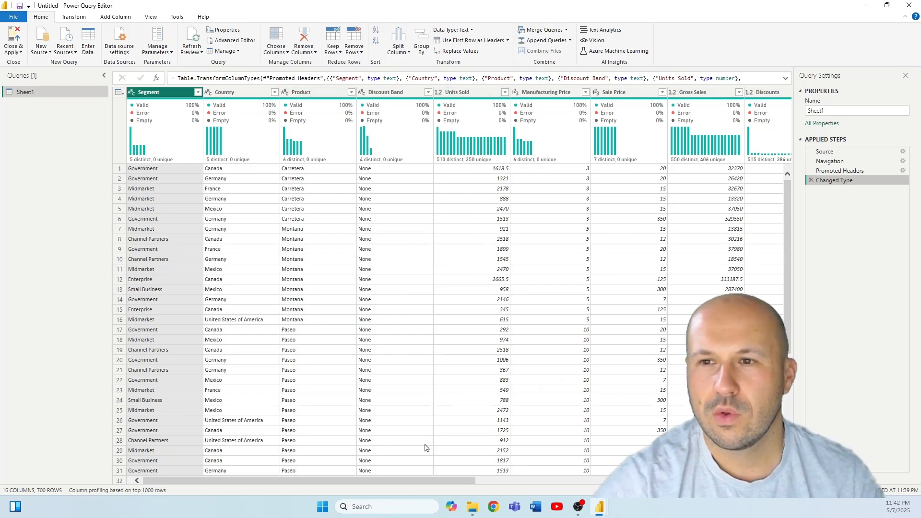
# Step: Inspect the remaining Sheet1 columns and the data type options for Order Date
pyautogui.moveTo(417, 481); pyautogui.dragTo(707, 480)
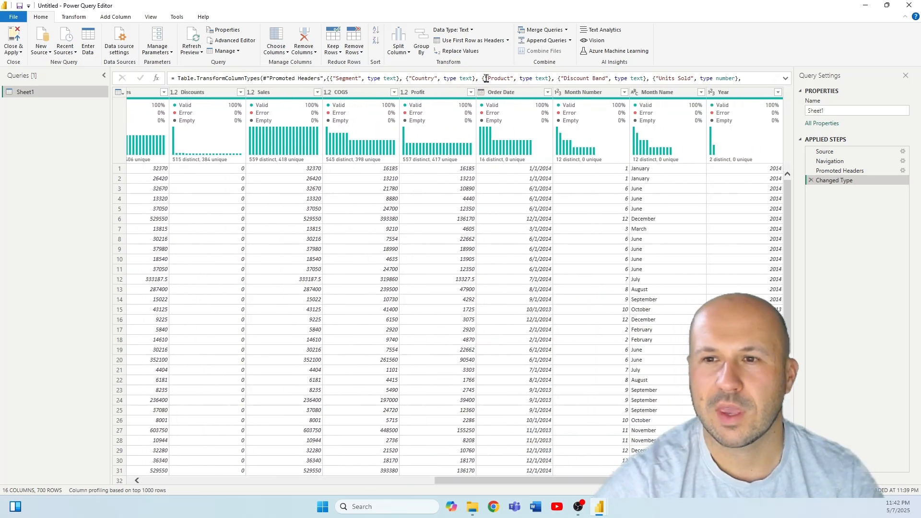
pyautogui.click(481, 94)
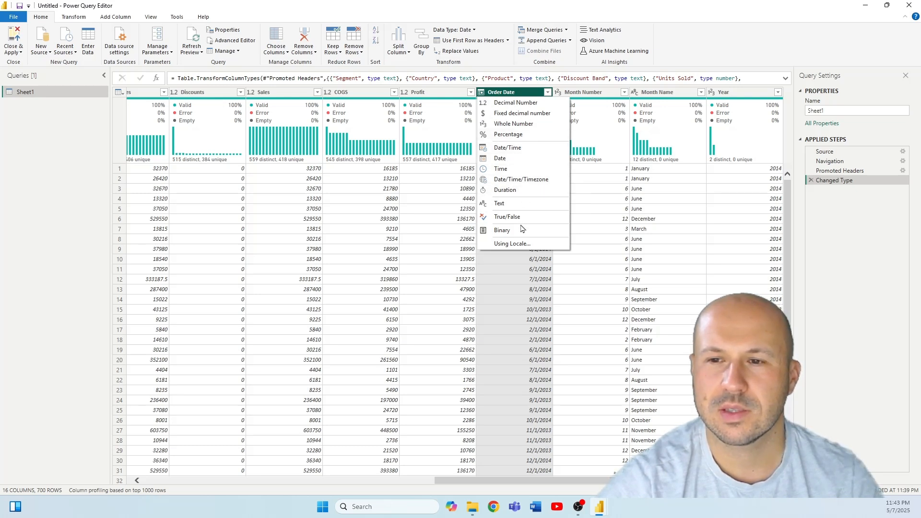
pyautogui.click(582, 92)
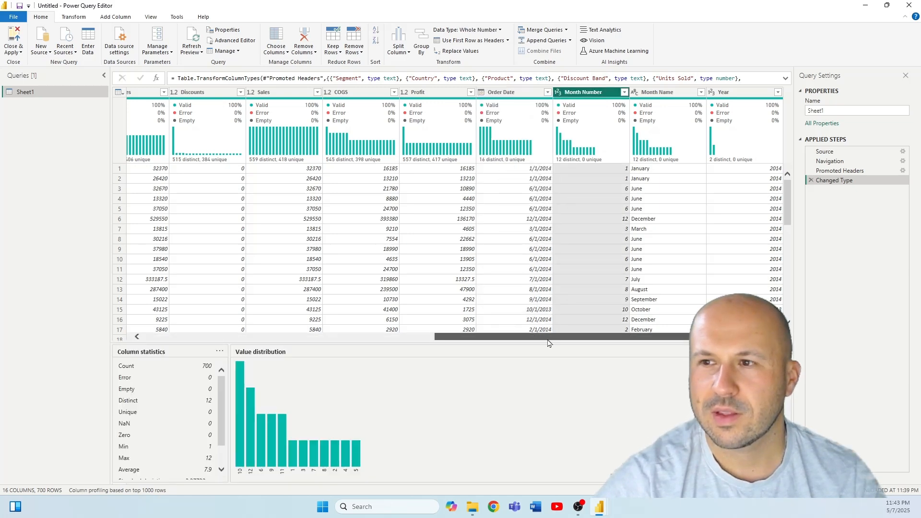
pyautogui.moveTo(607, 337); pyautogui.dragTo(114, 315)
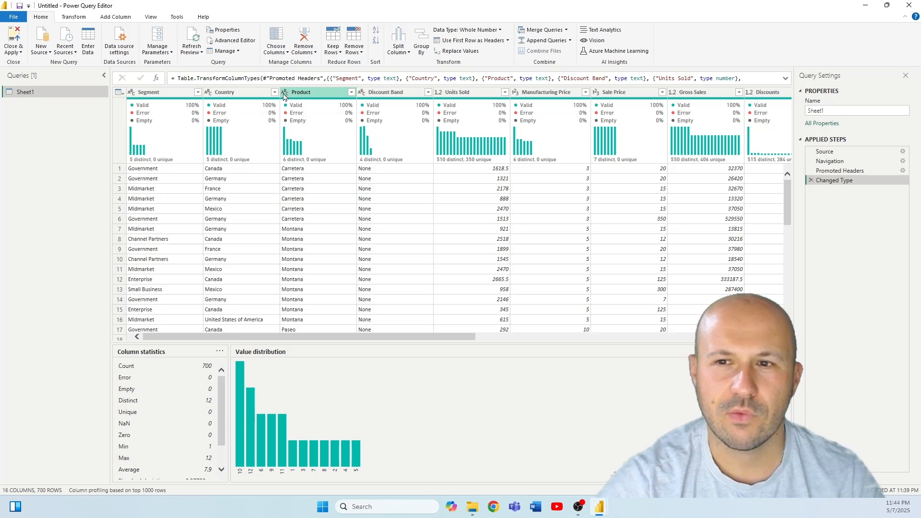
# Step: Change the Units Sold column to Whole Number as a new step, and apply the query changes to the report
pyautogui.click(439, 93)
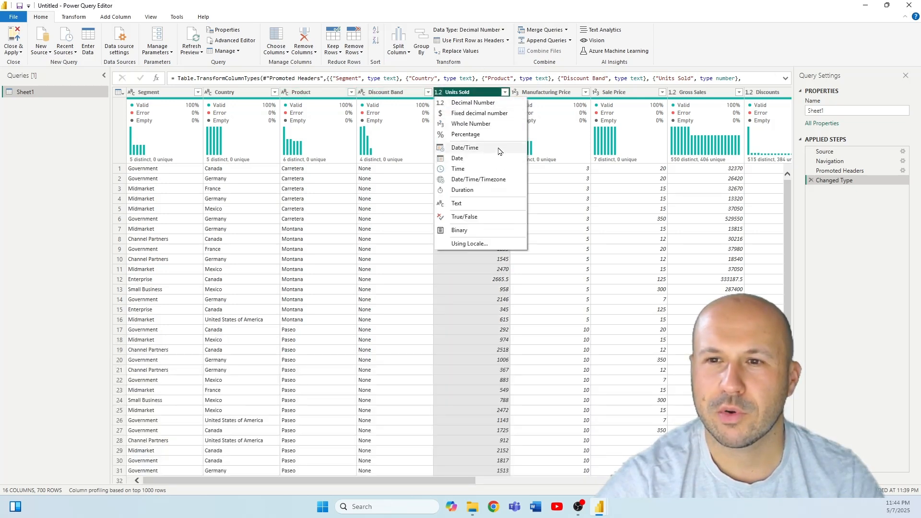
pyautogui.click(489, 135)
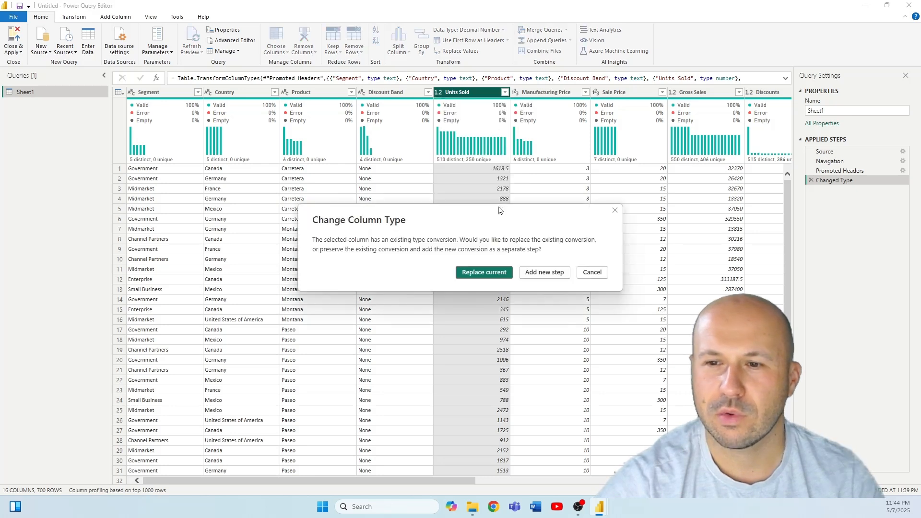
pyautogui.click(545, 273)
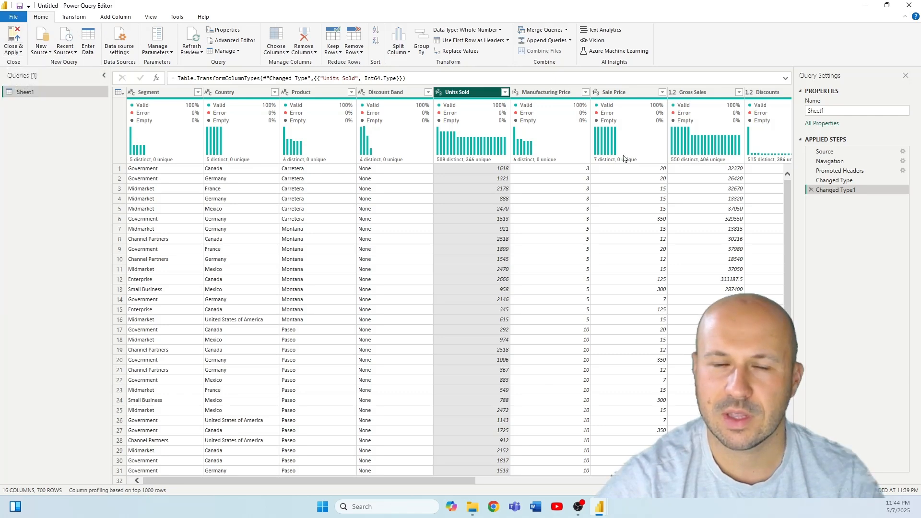
pyautogui.click(21, 34)
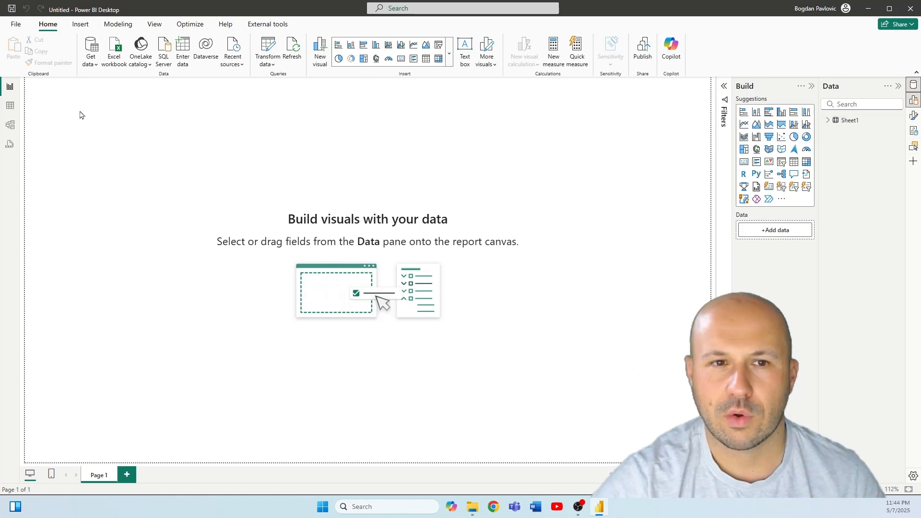
# Step: Check the loaded Sheet1 rows in the table view, and return to the report view to list Sheet1's fields
pyautogui.click(7, 109)
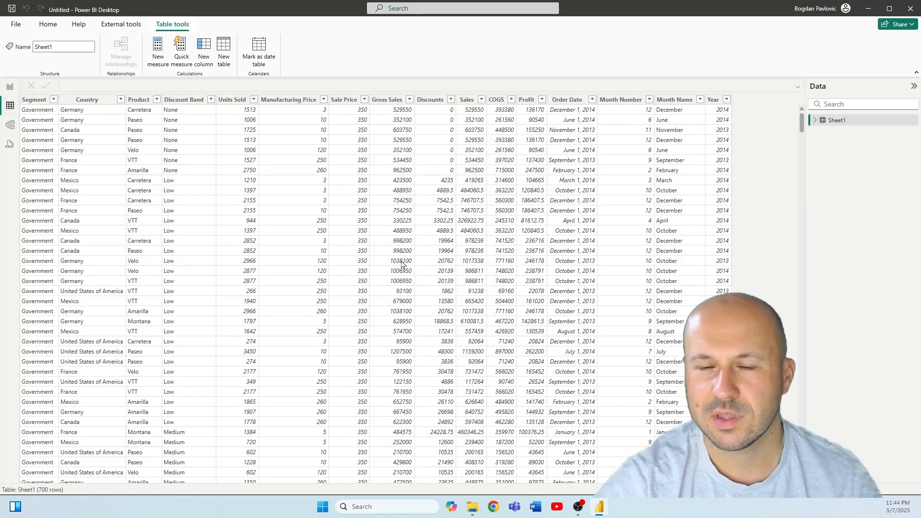
pyautogui.click(10, 86)
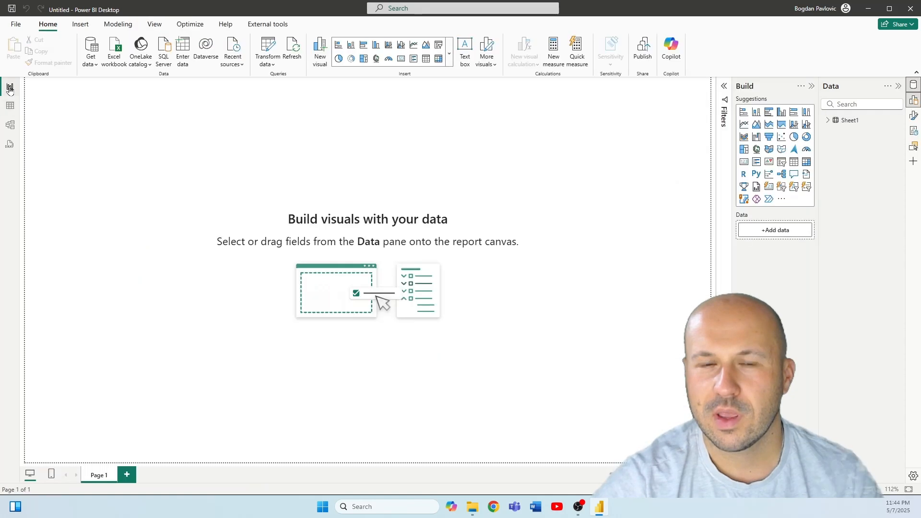
pyautogui.click(827, 120)
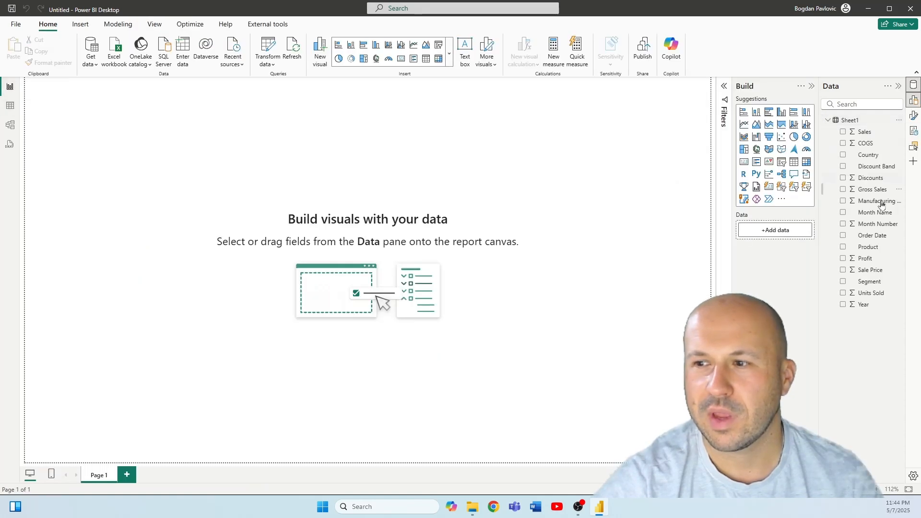
# Step: Build an enlarged line chart of Sum of Profit by Order Date on Page 1, and reposition it slightly below the page's upper edge
pyautogui.moveTo(888, 235); pyautogui.dragTo(341, 128)
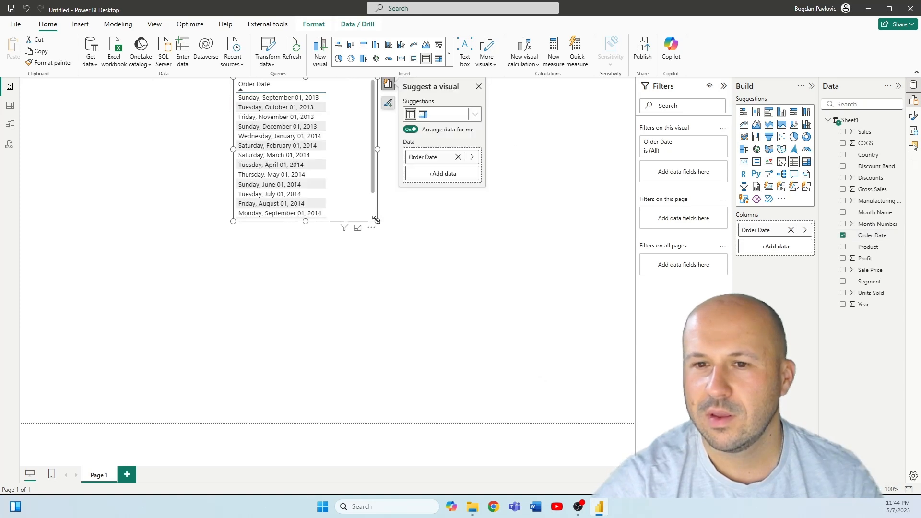
pyautogui.moveTo(375, 220); pyautogui.dragTo(573, 296)
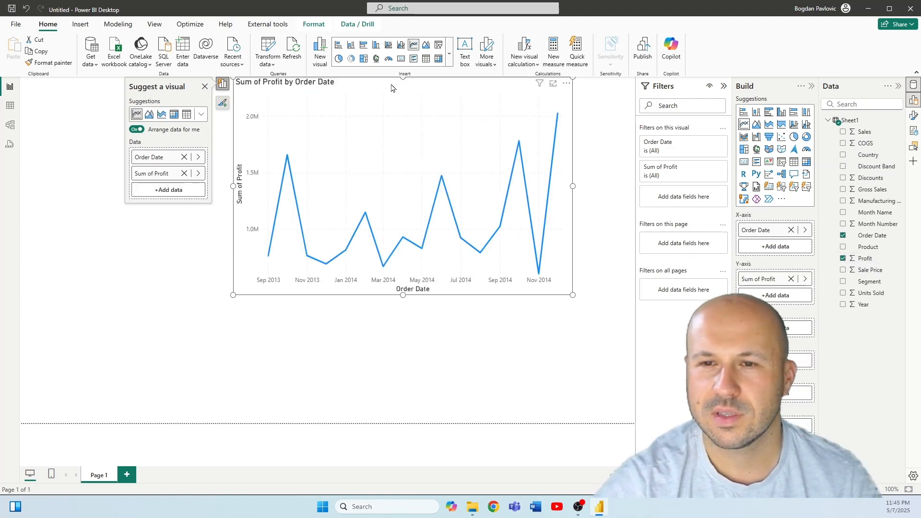
pyautogui.moveTo(393, 86); pyautogui.dragTo(339, 104)
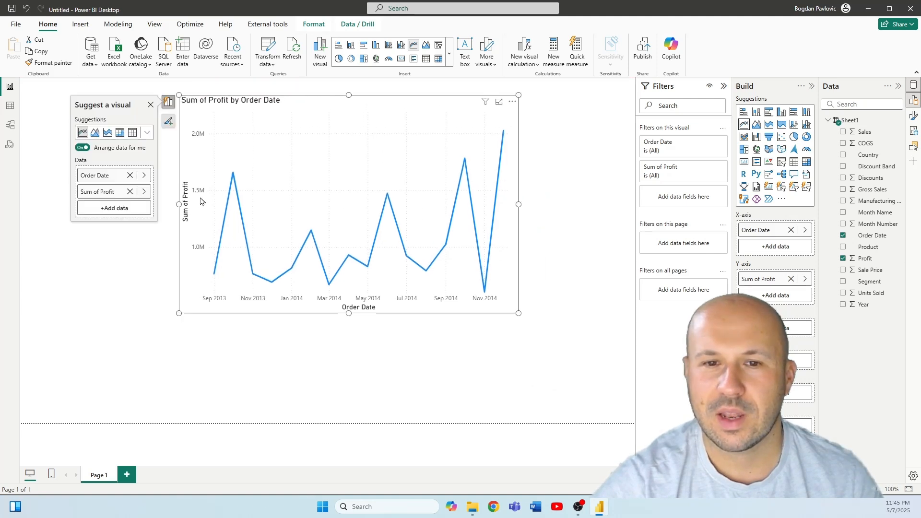
pyautogui.click(600, 290)
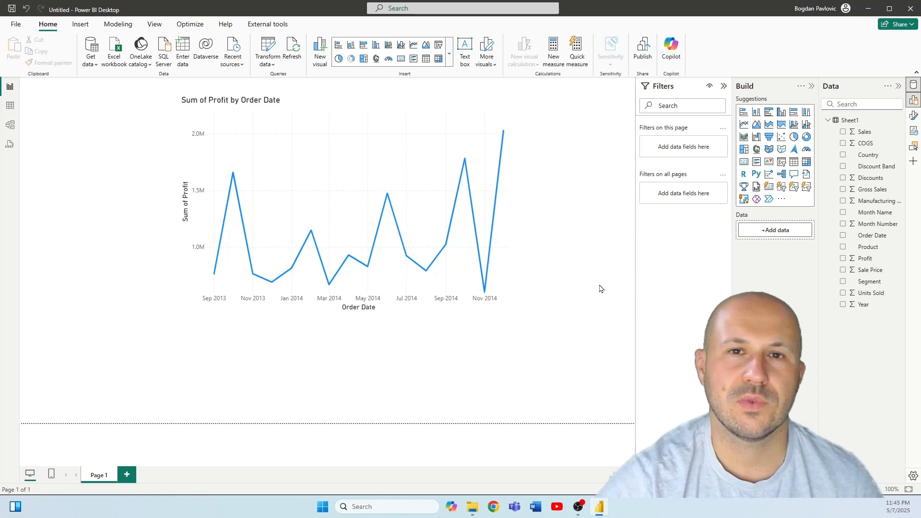